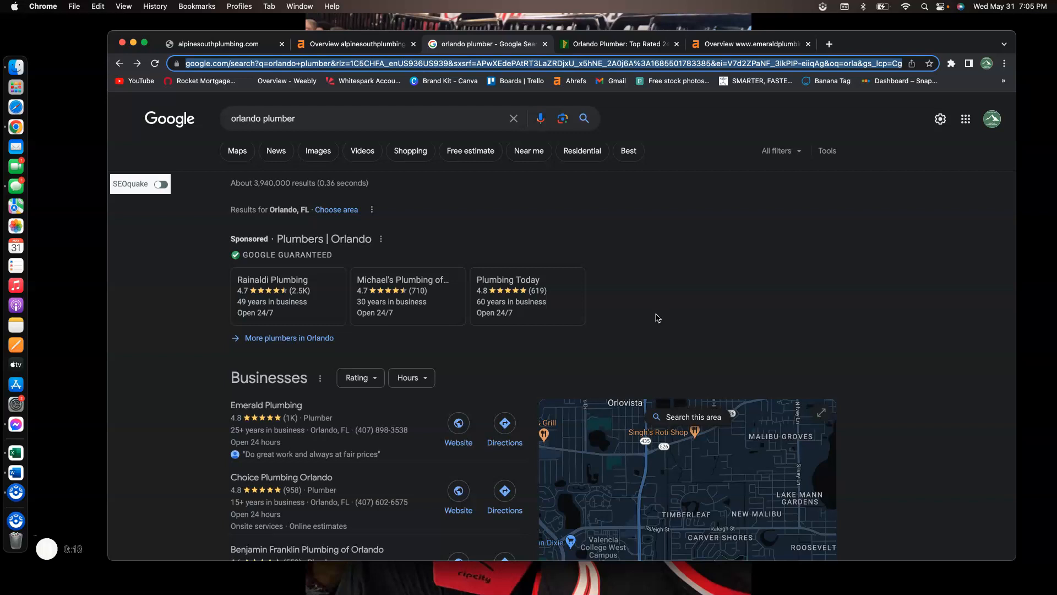
Check the alpinesouthplumbing.com page and return to the Google results for "orlando plumber"
left_click(232, 44)
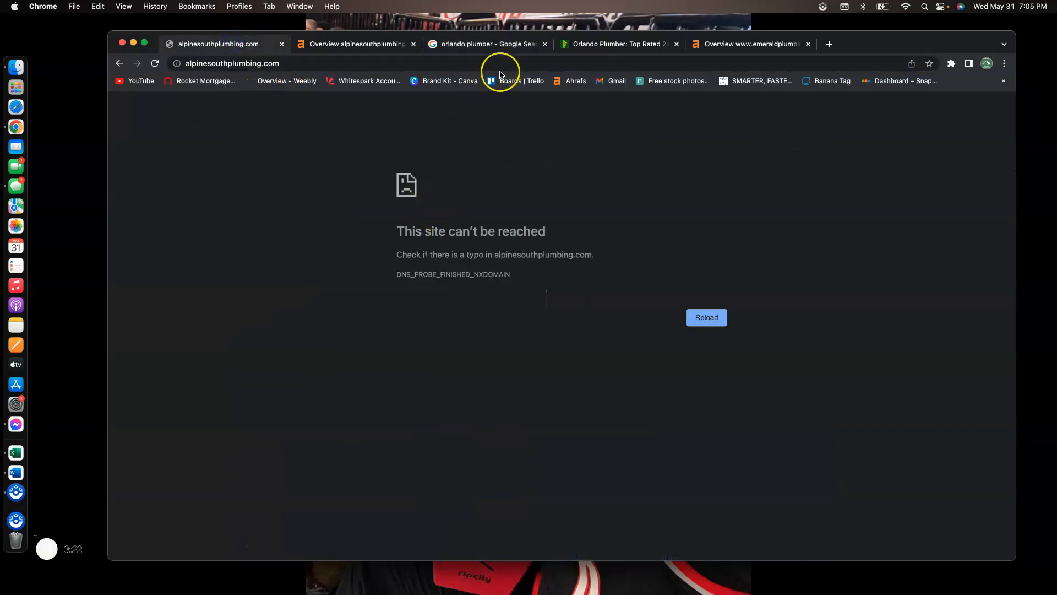
left_click(482, 45)
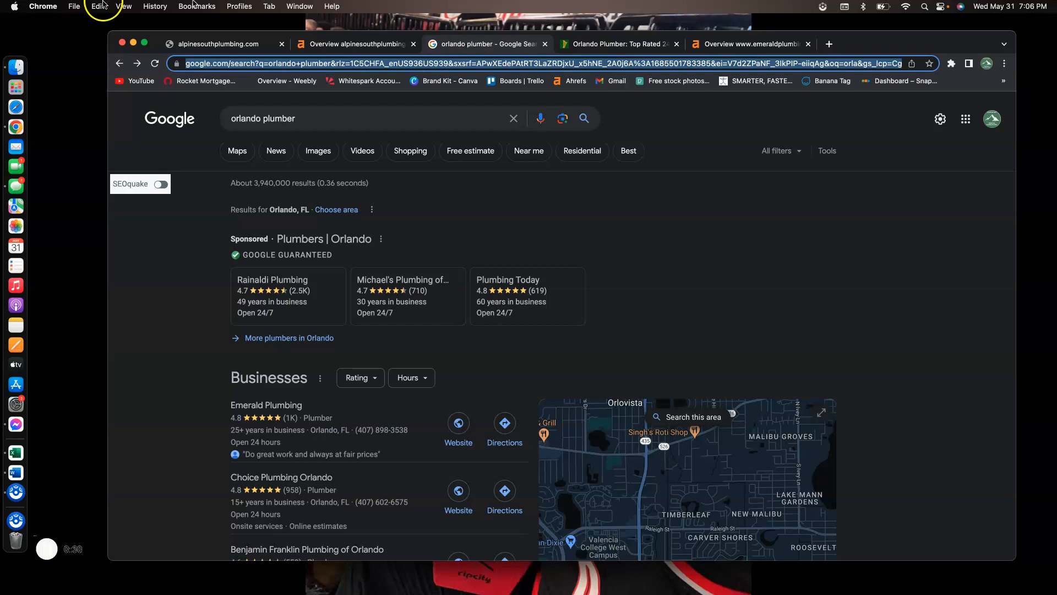
Highlight the query "orlando plumber" in the Google search box, then dismiss the suggestions
left_click(385, 113)
left_click(387, 113)
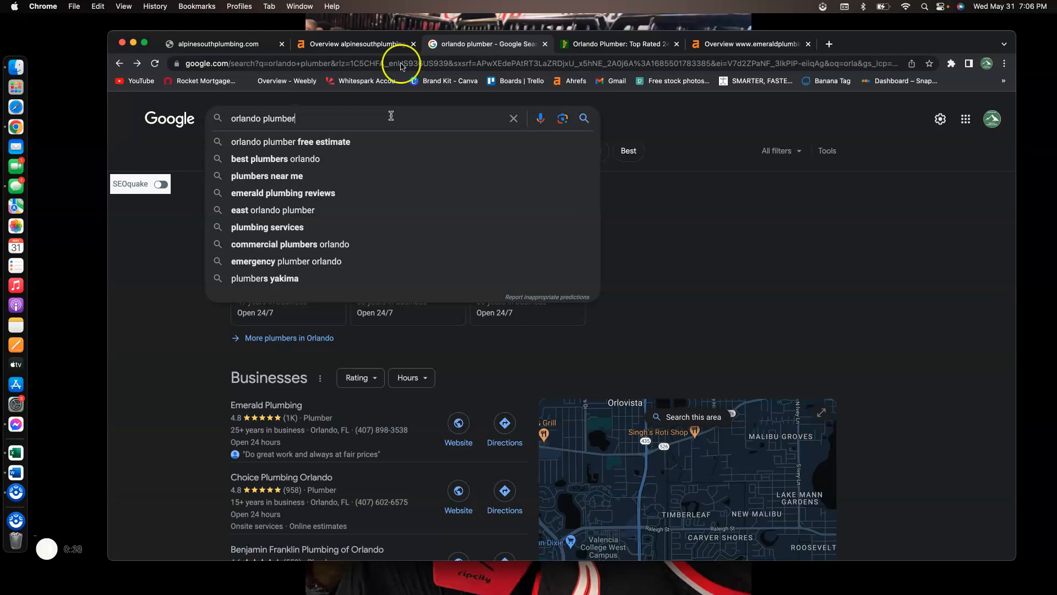
triple_click(230, 126)
left_click(349, 106)
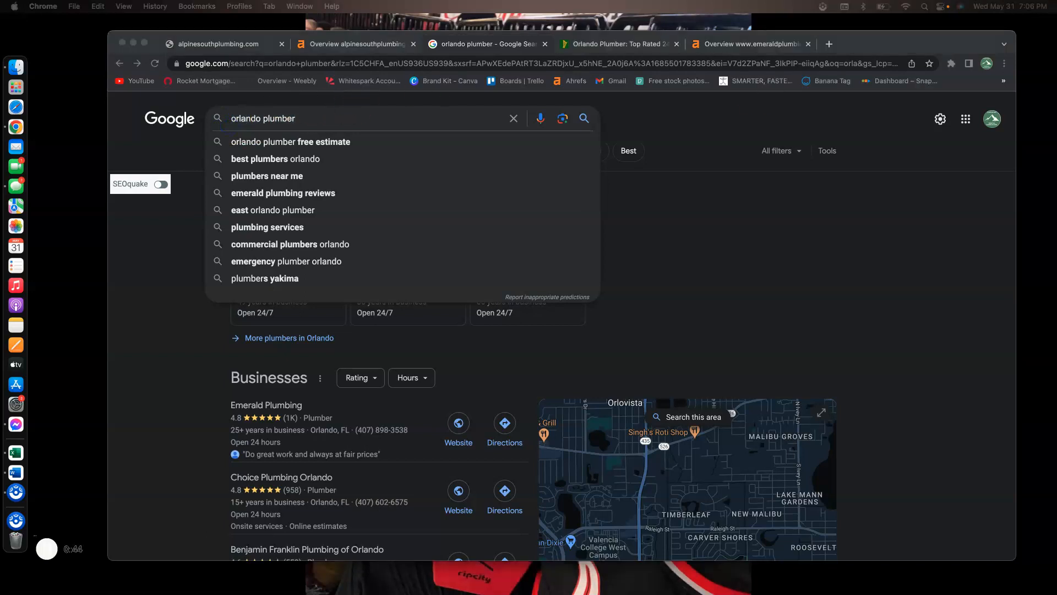
left_click(703, 270)
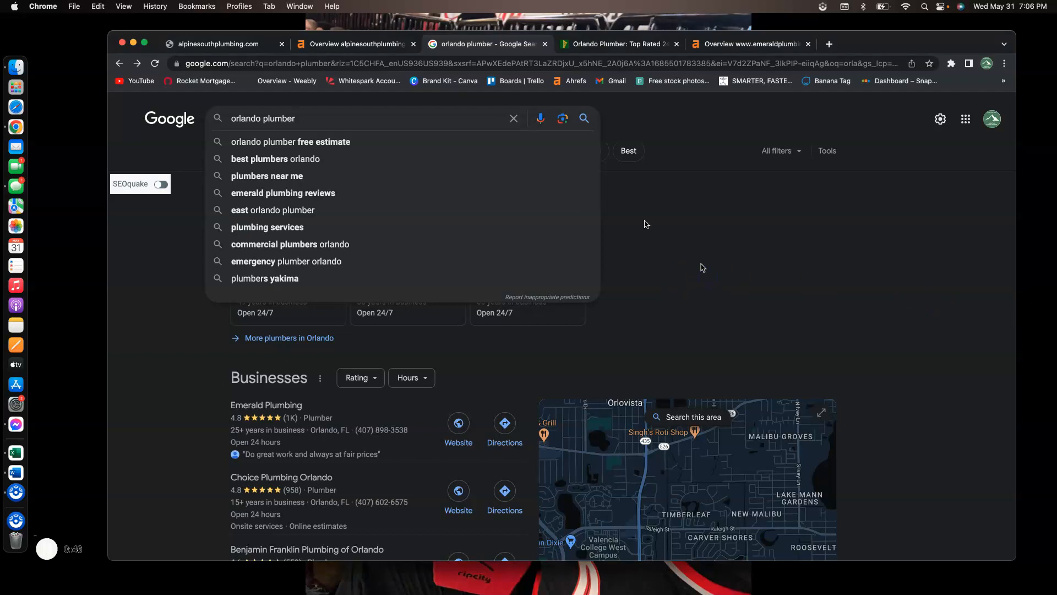
left_click(285, 118)
triple_click(285, 118)
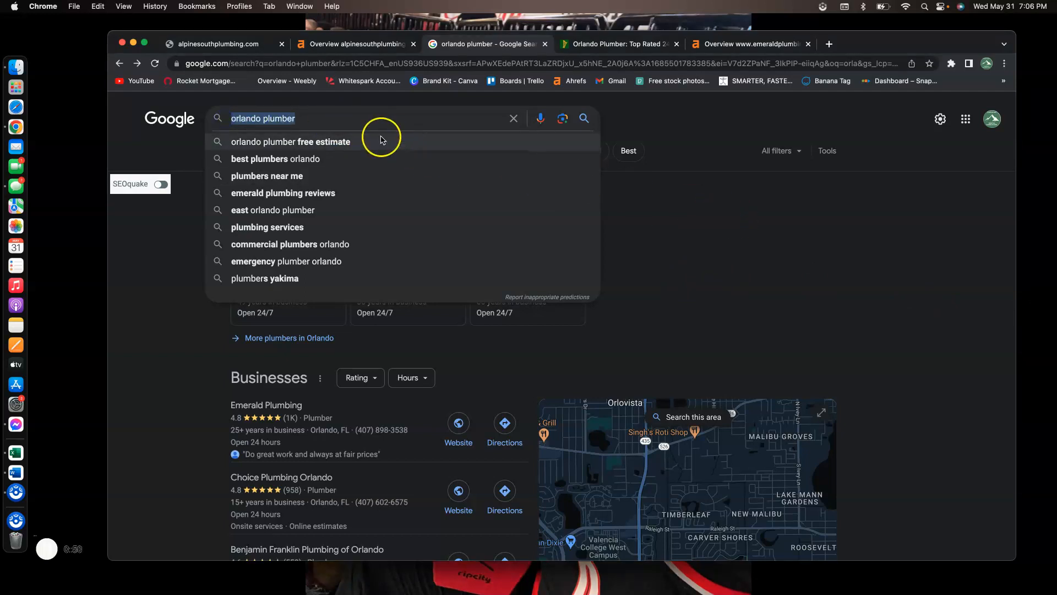
left_click(257, 118)
left_click_drag(301, 120, 231, 122)
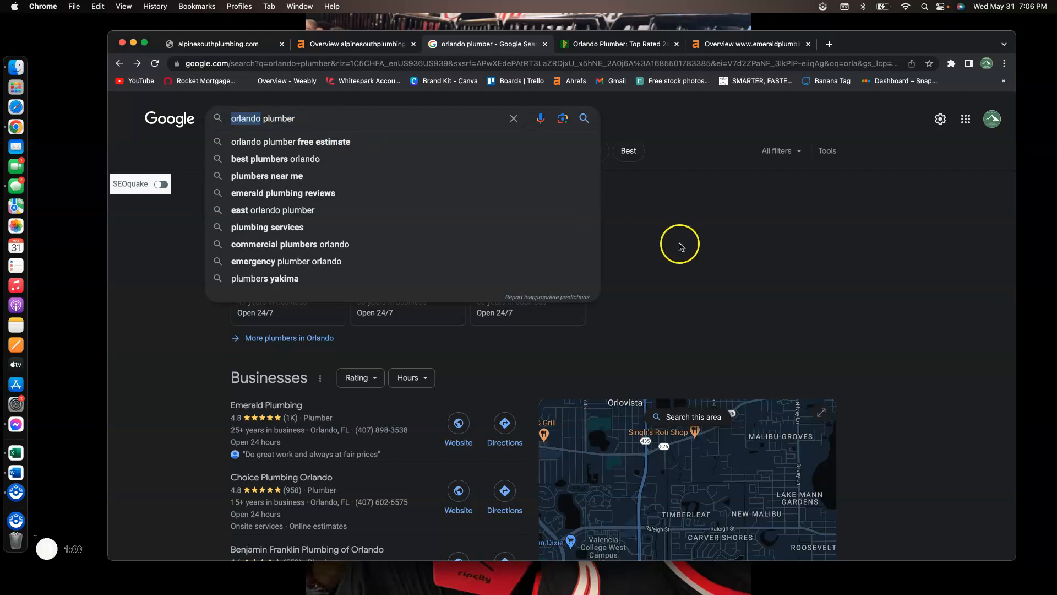
left_click(694, 252)
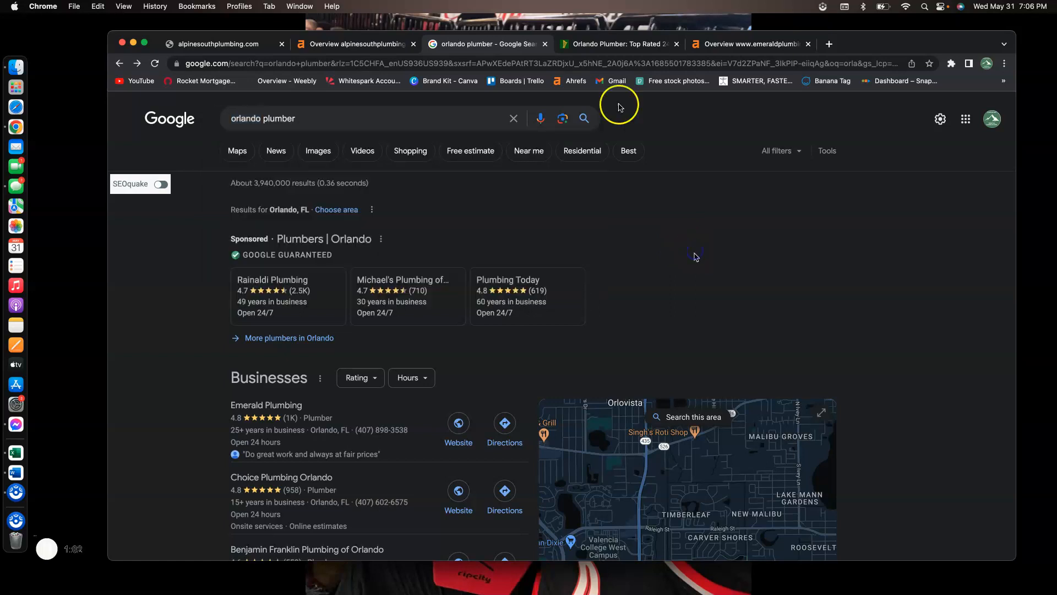
Review the Emerald Plumbing homepage, highlighting "Orlando Plumber" in its main heading and reading through the services and company sections
left_click(608, 44)
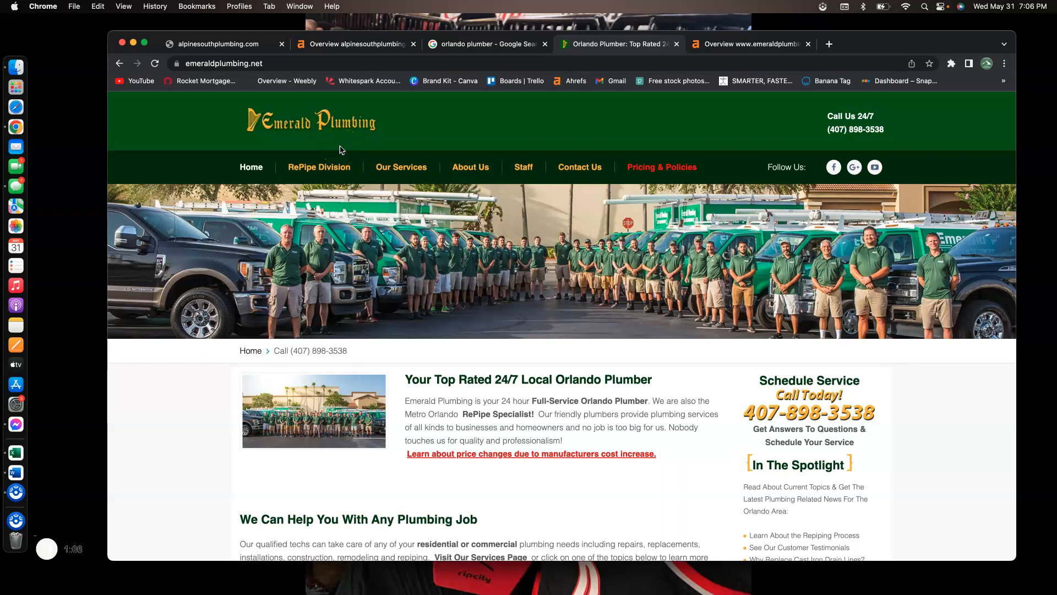
left_click(623, 378)
scroll(620, 379, "down", 3)
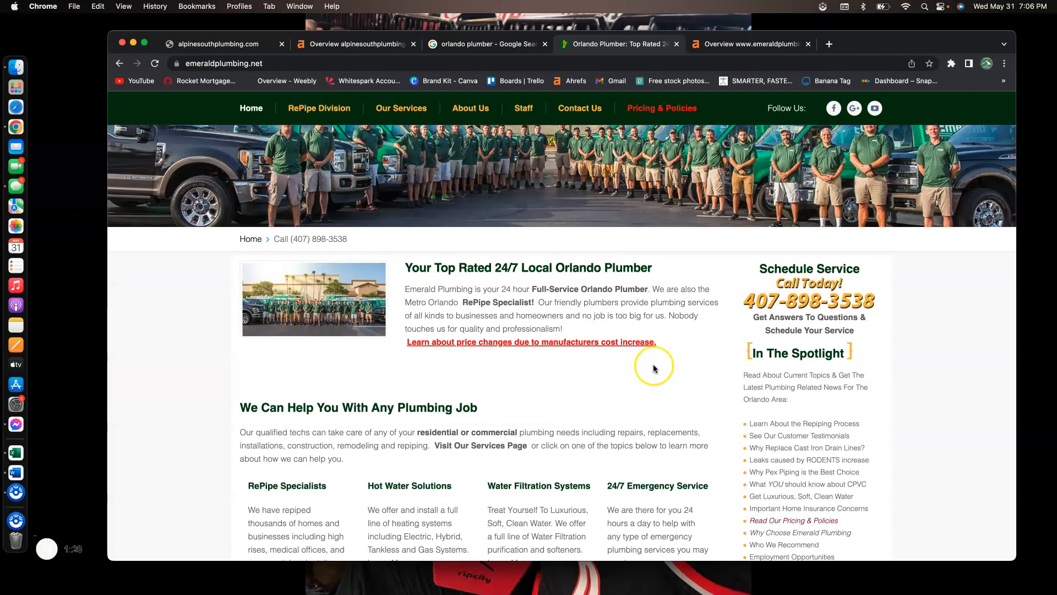
left_click_drag(555, 268, 659, 268)
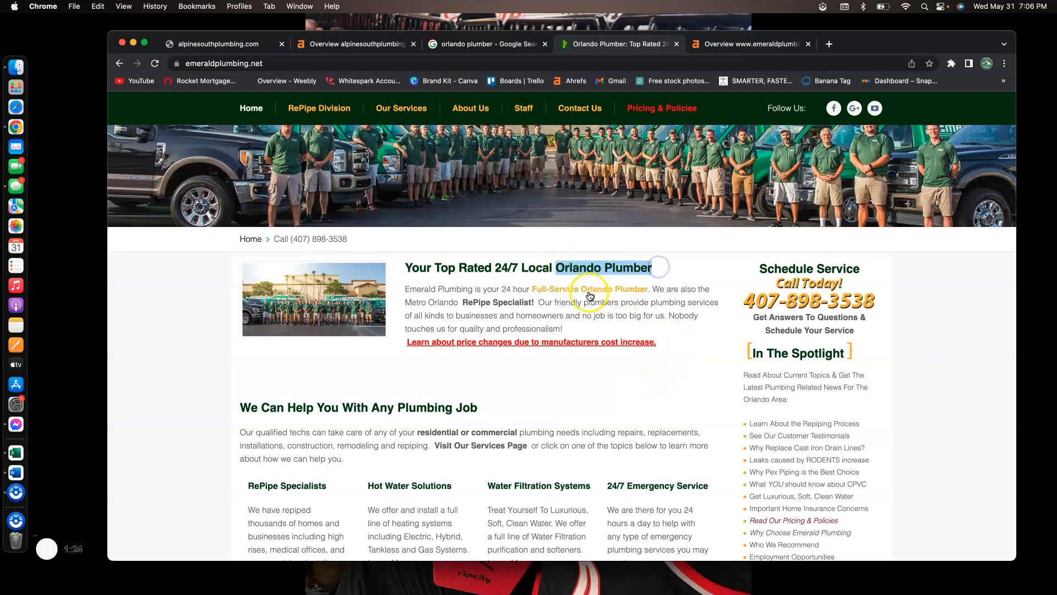
scroll(601, 331, "down", 2)
scroll(601, 330, "down", 9)
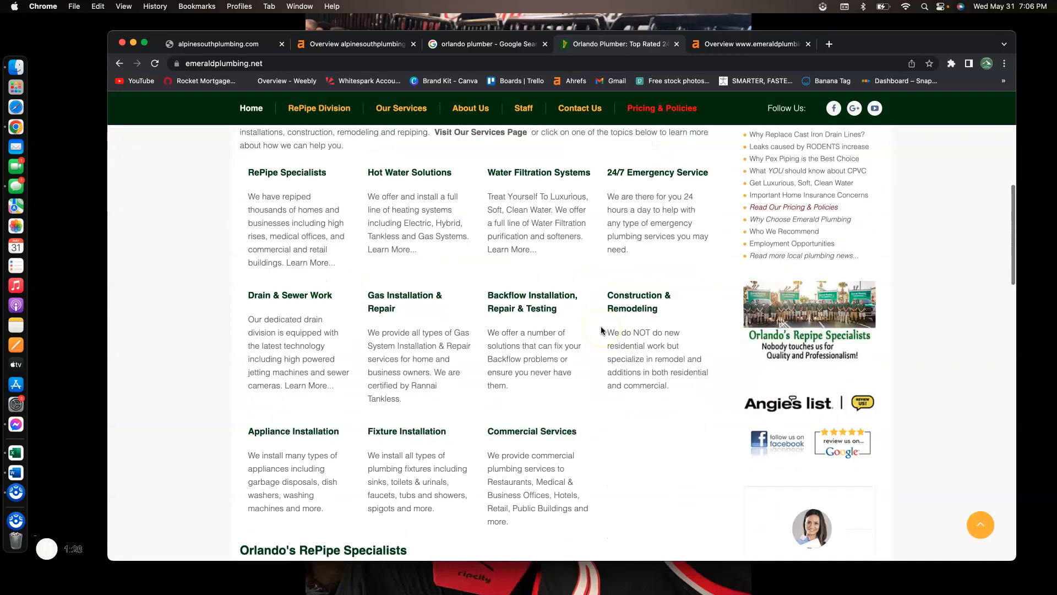
scroll(601, 329, "down", 7)
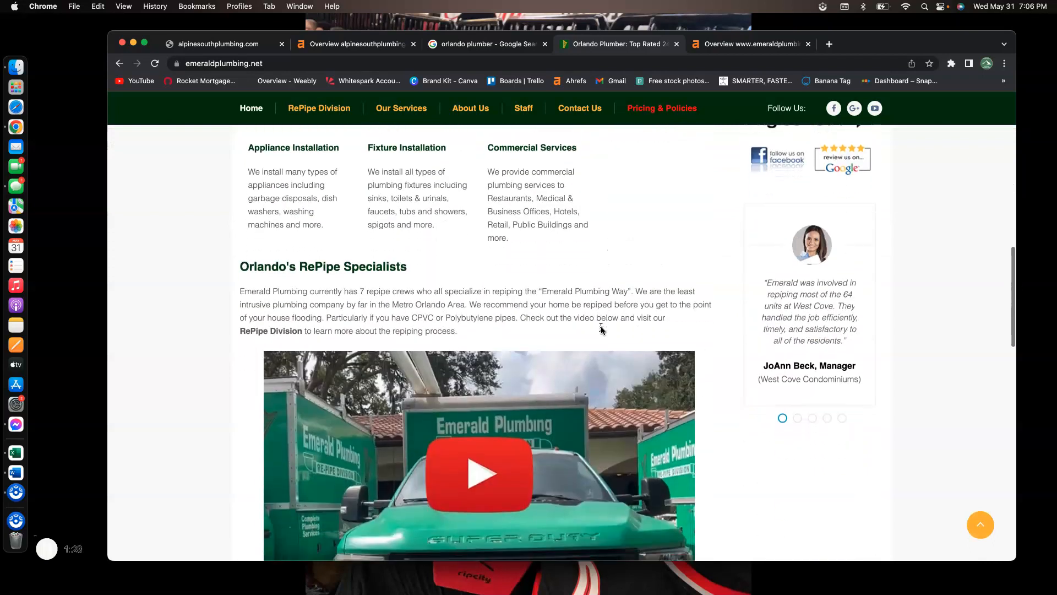
scroll(601, 329, "down", 1)
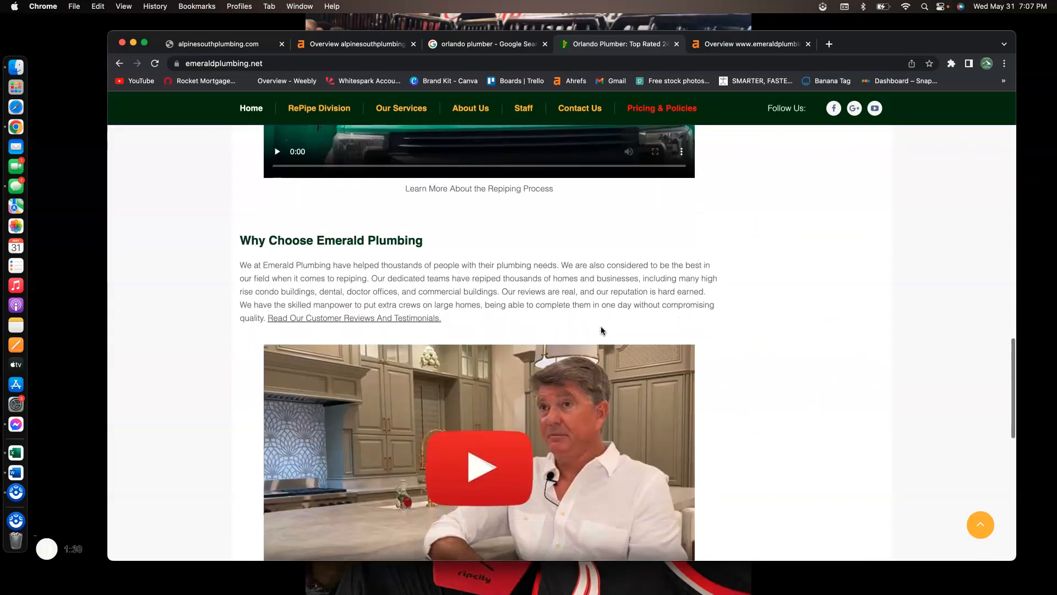
Open the Ahrefs organic keywords report for emeraldplumbing.net and compare the search volume of "orlando plumber" with the Google query
left_click(740, 43)
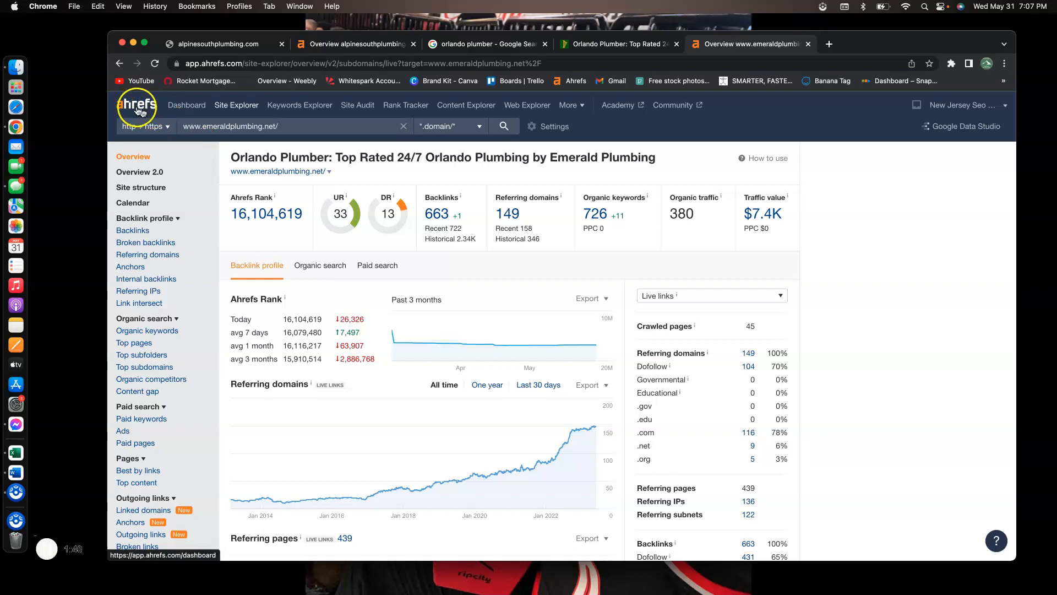
left_click(600, 212)
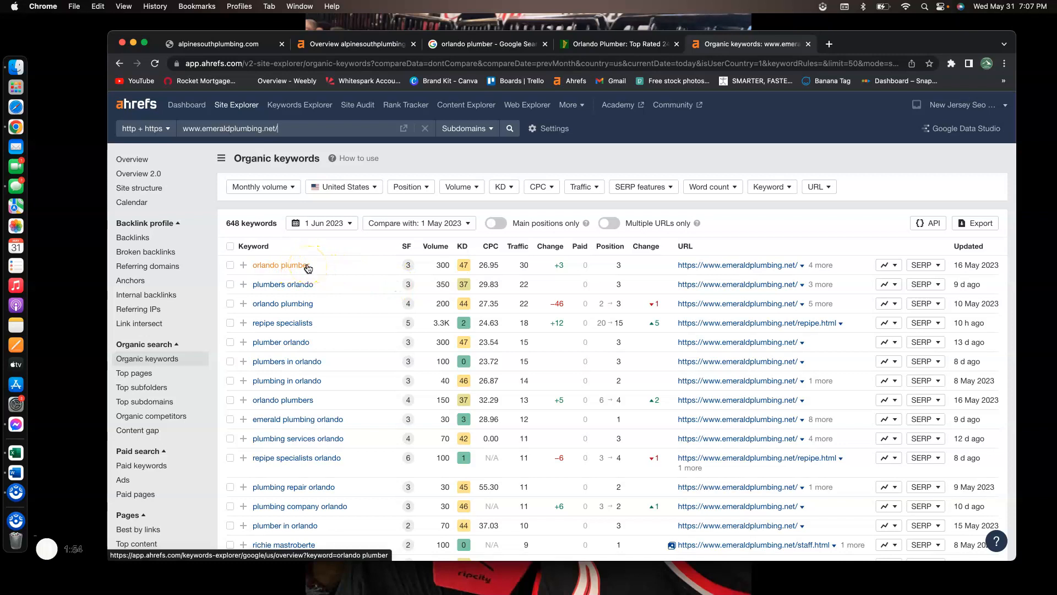
left_click(442, 249)
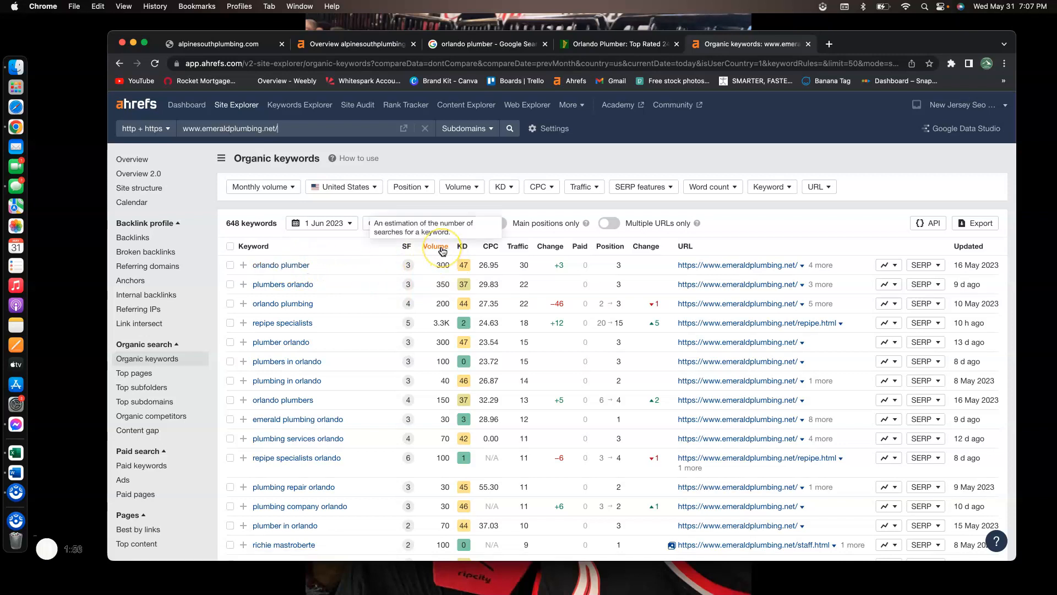
left_click(431, 250)
left_click(434, 265)
left_click_drag(431, 268, 449, 265)
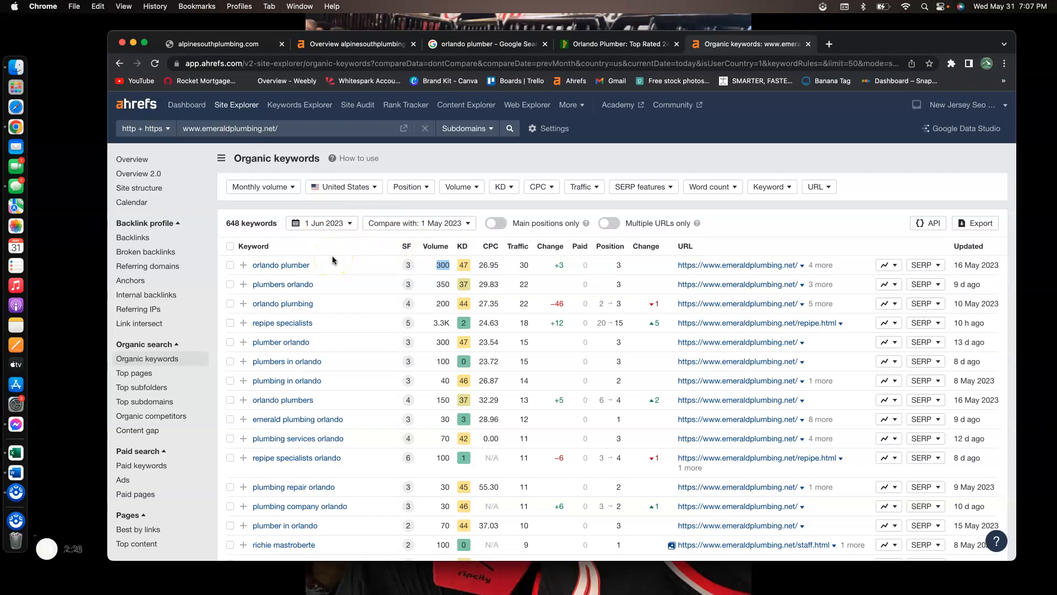
left_click(490, 44)
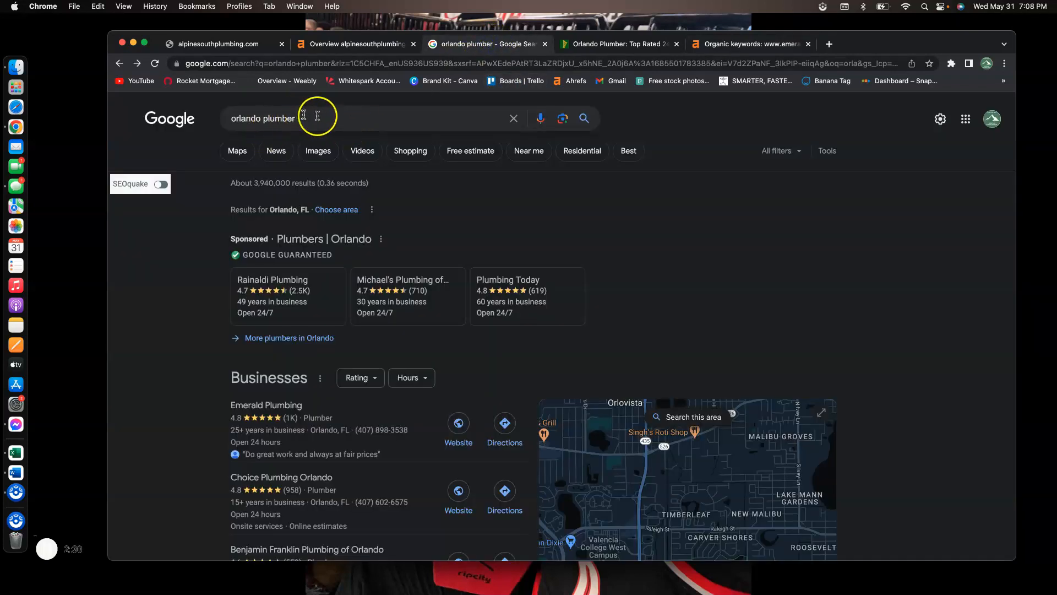
left_click(734, 45)
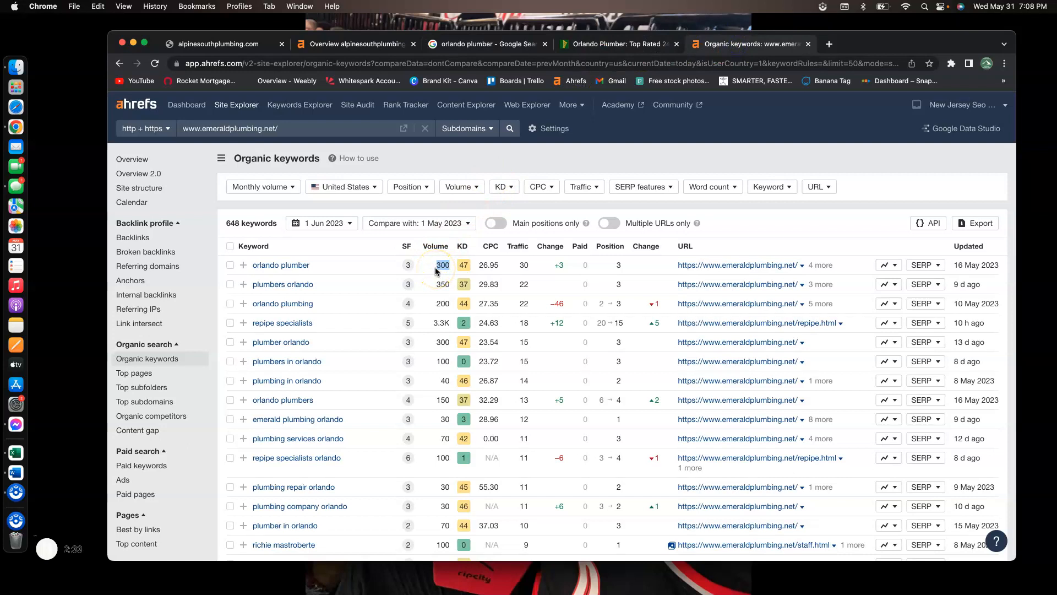
Examine the Google Guaranteed sponsored plumbers in the search results, highlighting the Google Guaranteed label and the search query
left_click(484, 44)
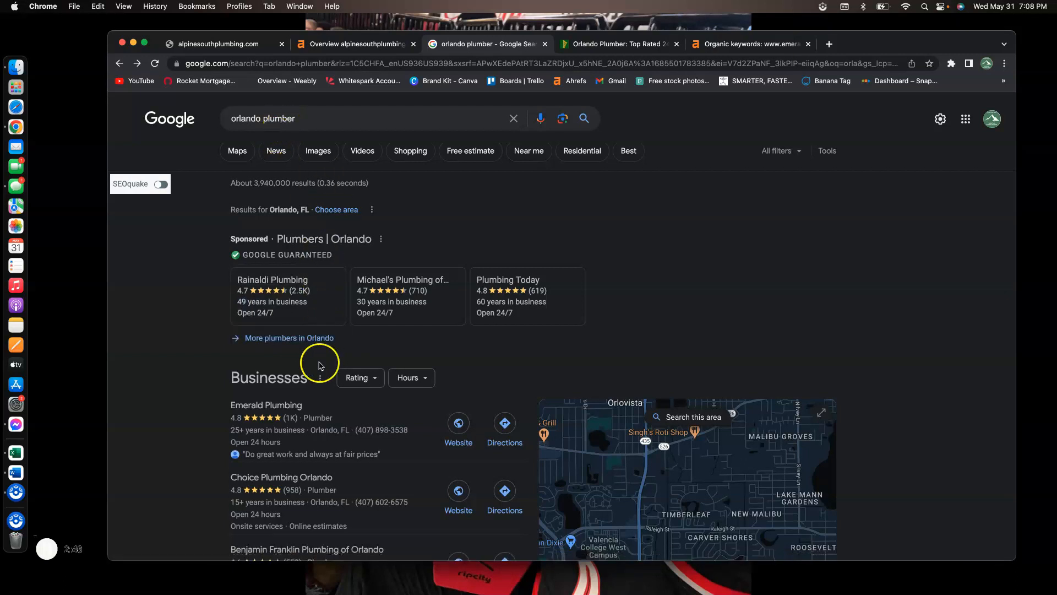
scroll(321, 370, "down", 2)
scroll(321, 371, "down", 1)
mouse_move(254, 170)
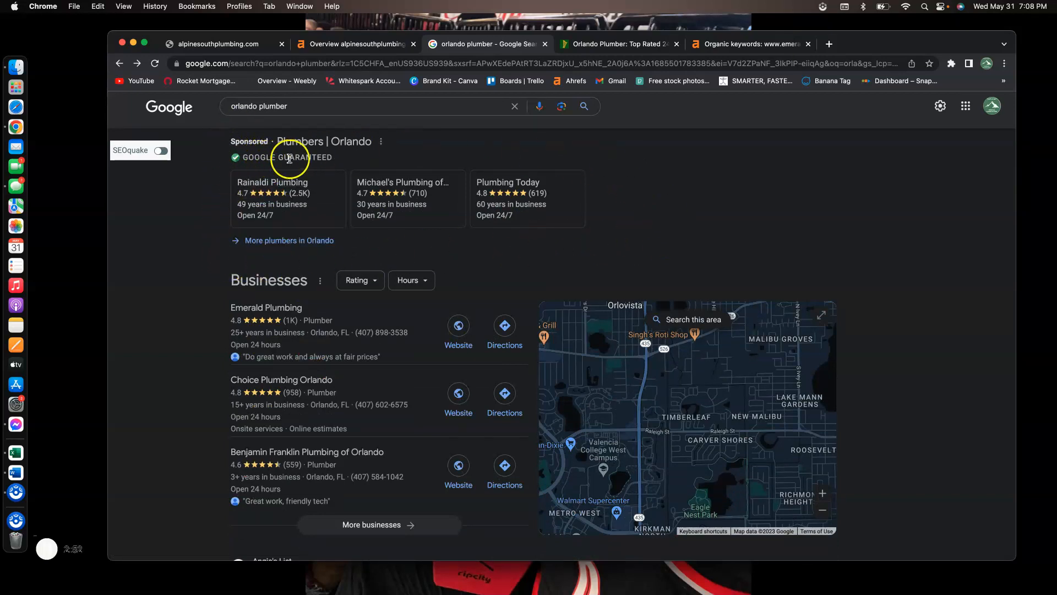
left_click_drag(348, 161, 234, 161)
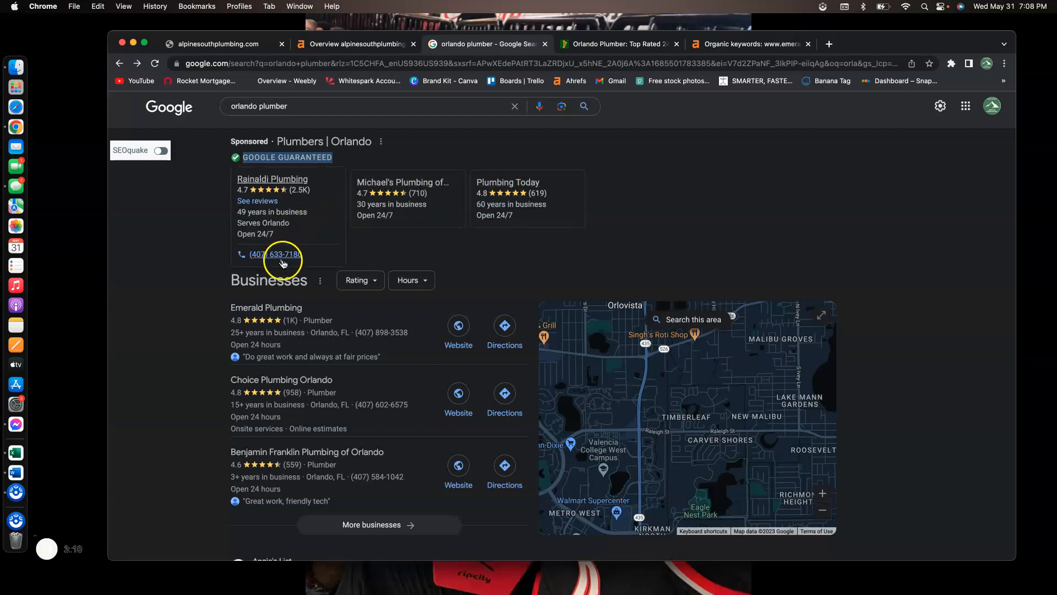
left_click_drag(306, 106, 228, 108)
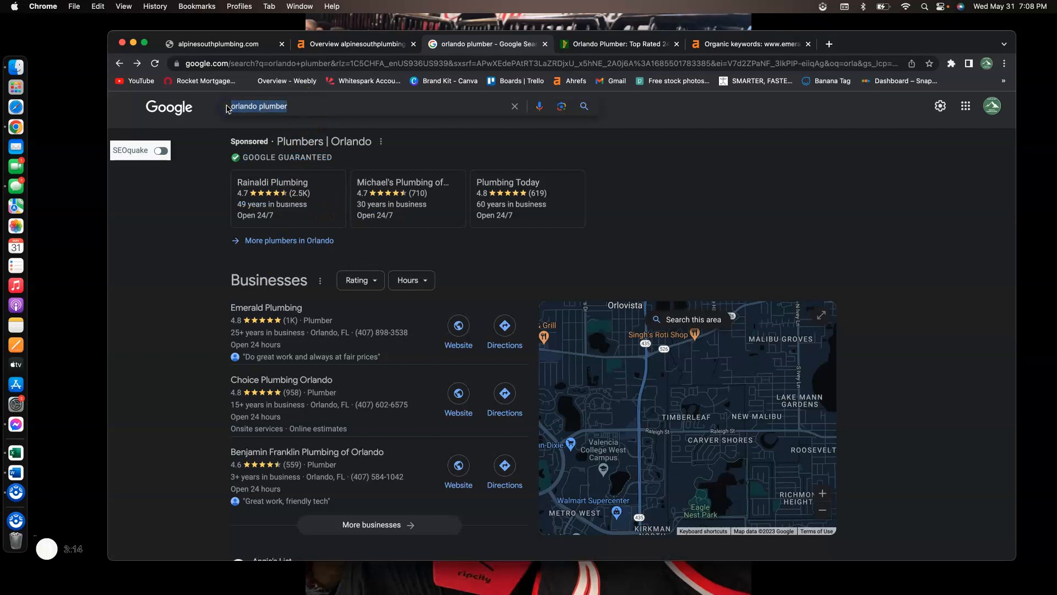
left_click_drag(295, 108, 226, 108)
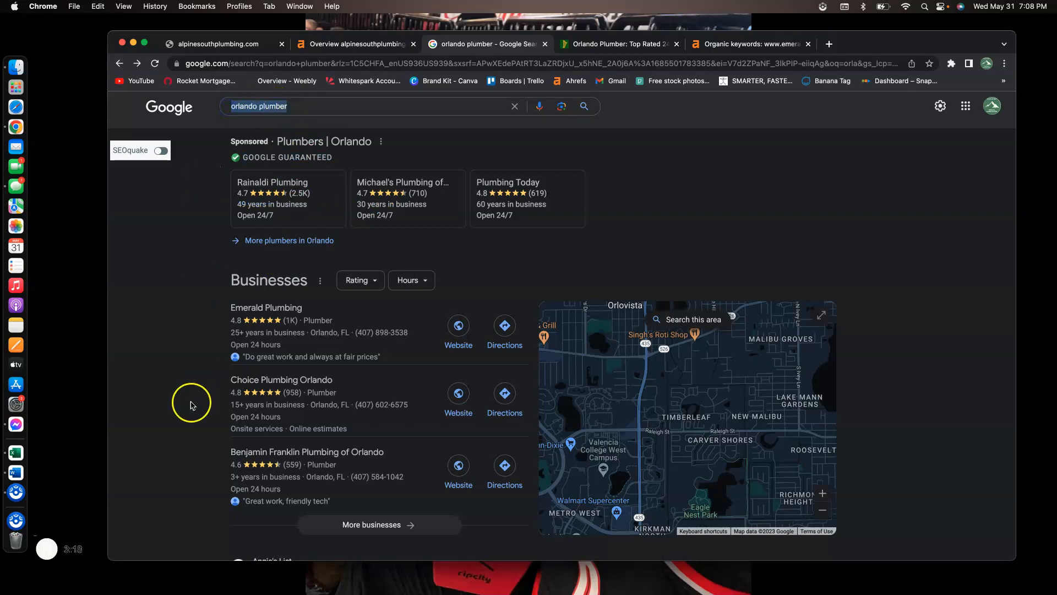
Examine the map business listings and the organic results for "orlando plumber", locating Emerald Plumbing in both
scroll(194, 402, "down", 3)
scroll(205, 378, "up", 1)
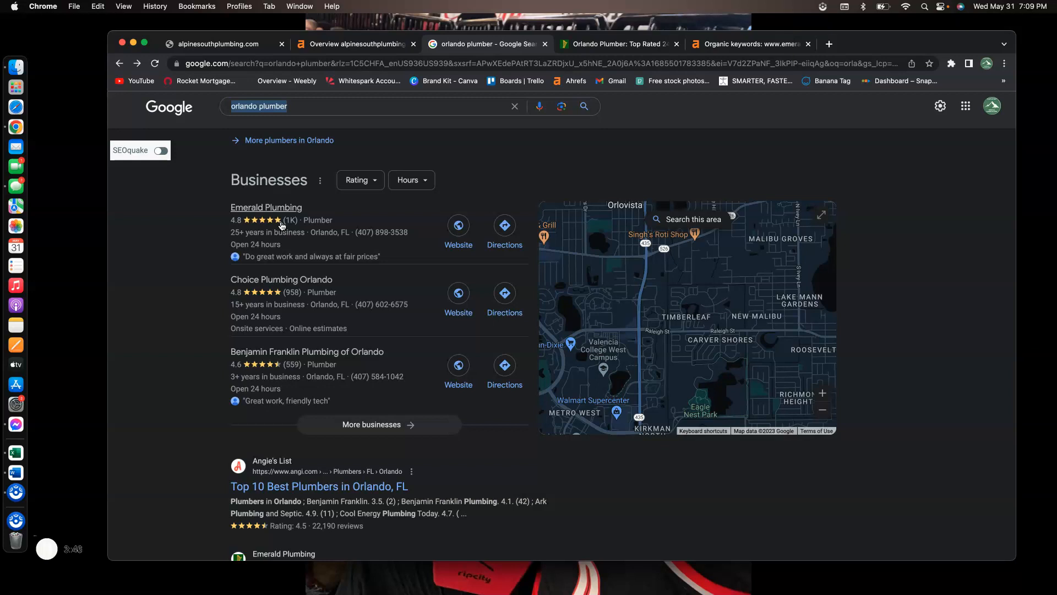
left_click(316, 225)
scroll(377, 395, "down", 2)
scroll(377, 395, "down", 4)
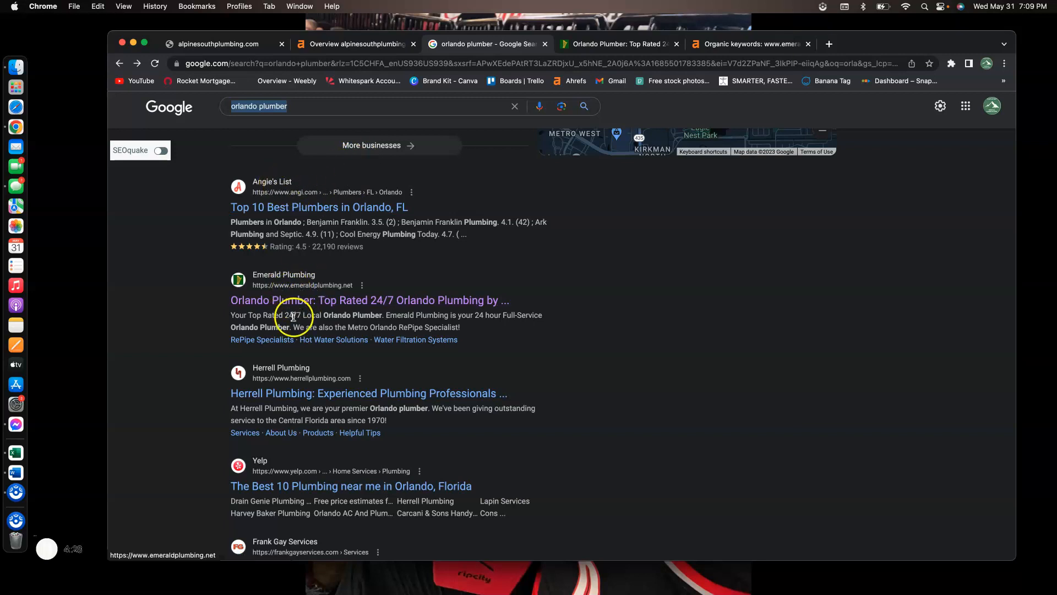
scroll(302, 281, "down", 3)
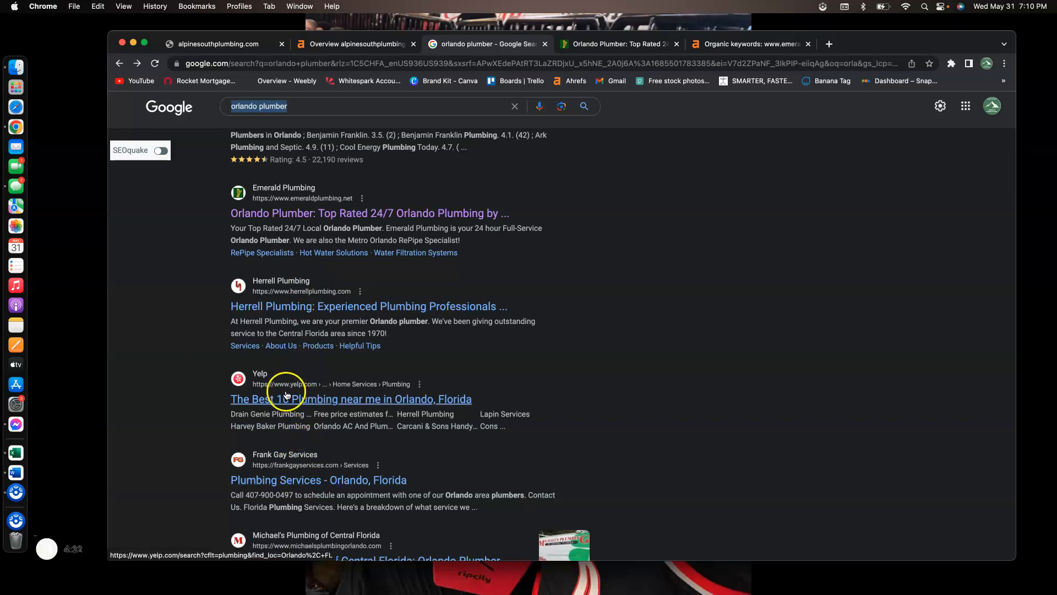
scroll(352, 398, "up", 5)
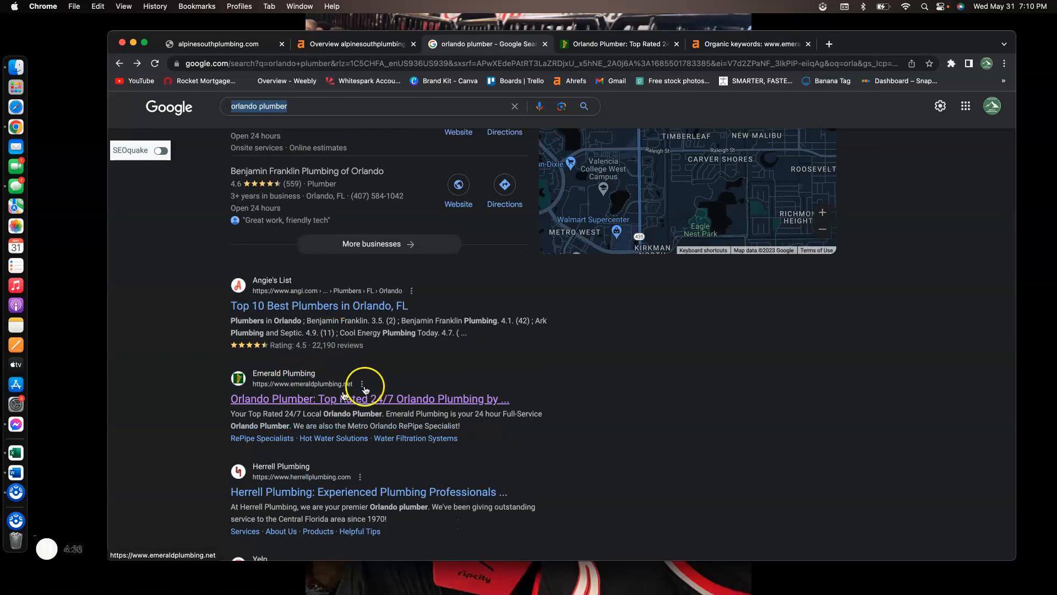
Open the Ahrefs overview of emeraldplumbing.net to review its backlink and referring domain metrics
left_click(722, 43)
left_click(133, 159)
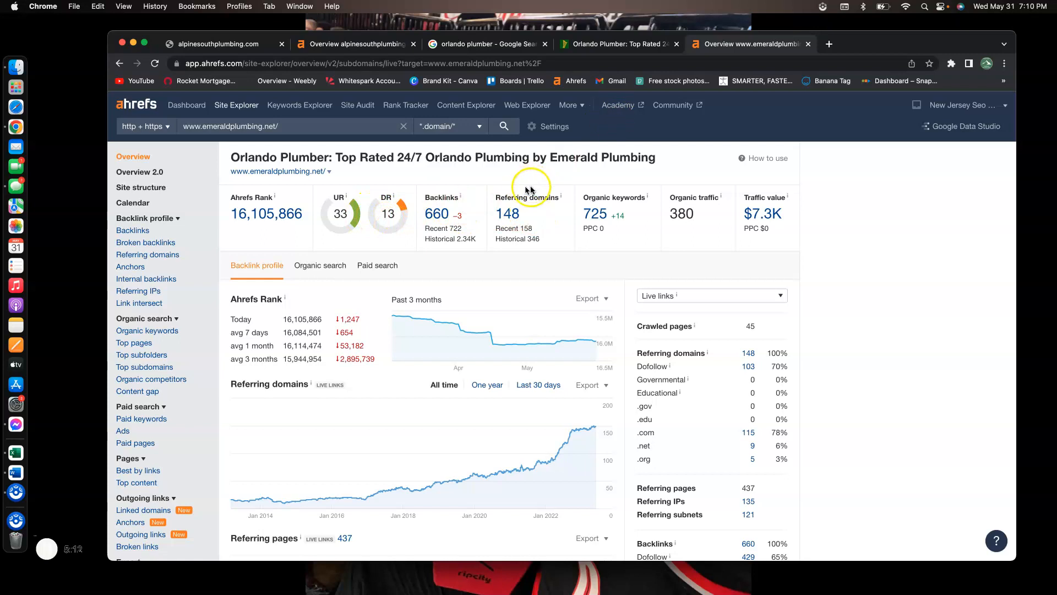
Revisit the Google results to compare Emerald Plumbing's organic and map placements with the sponsored plumbers
left_click(507, 43)
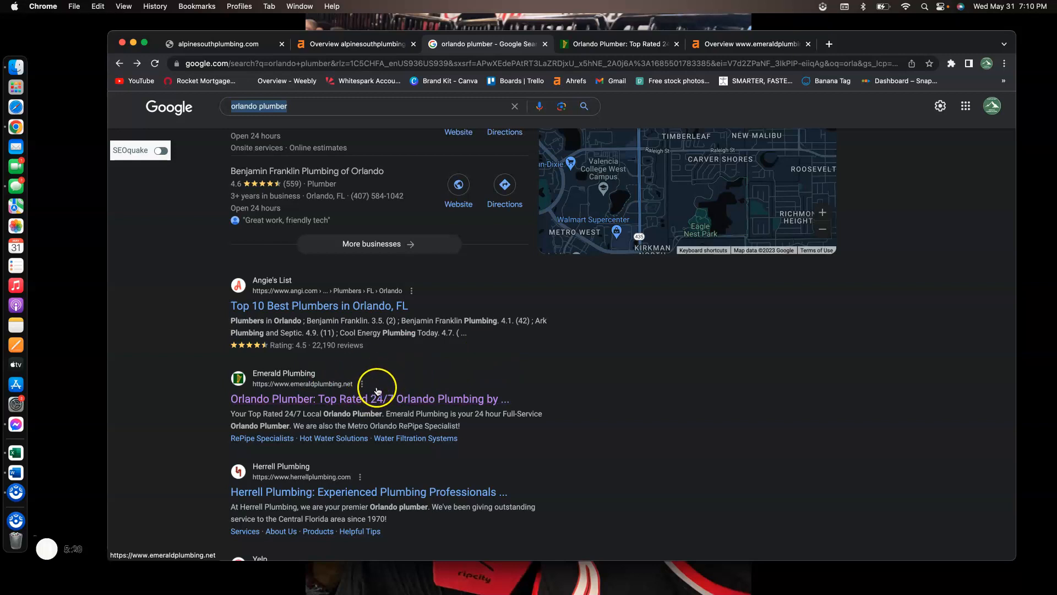
scroll(385, 386, "up", 5)
scroll(389, 393, "down", 5)
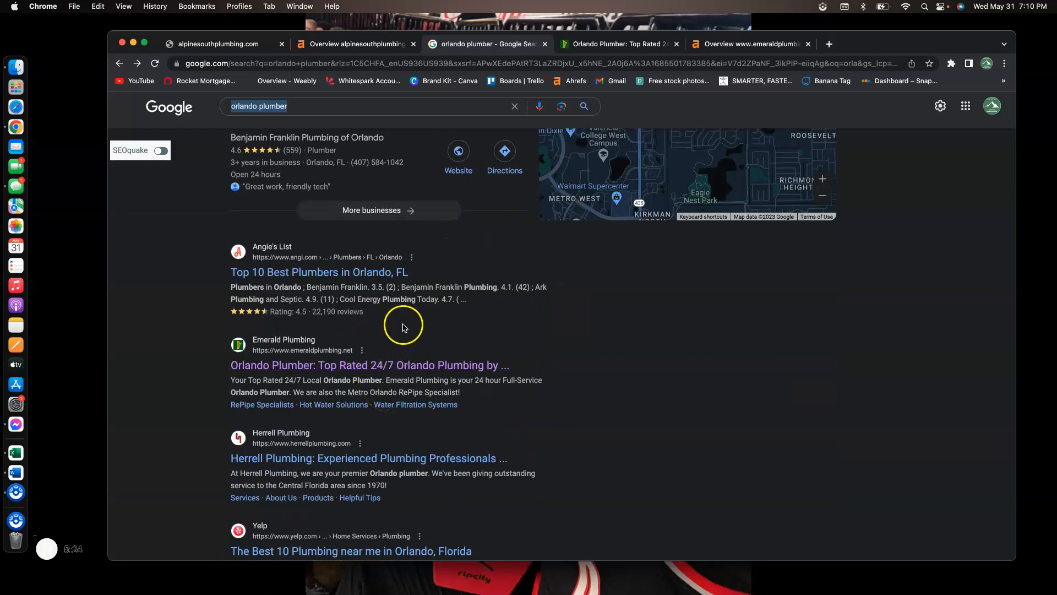
scroll(424, 326, "up", 7)
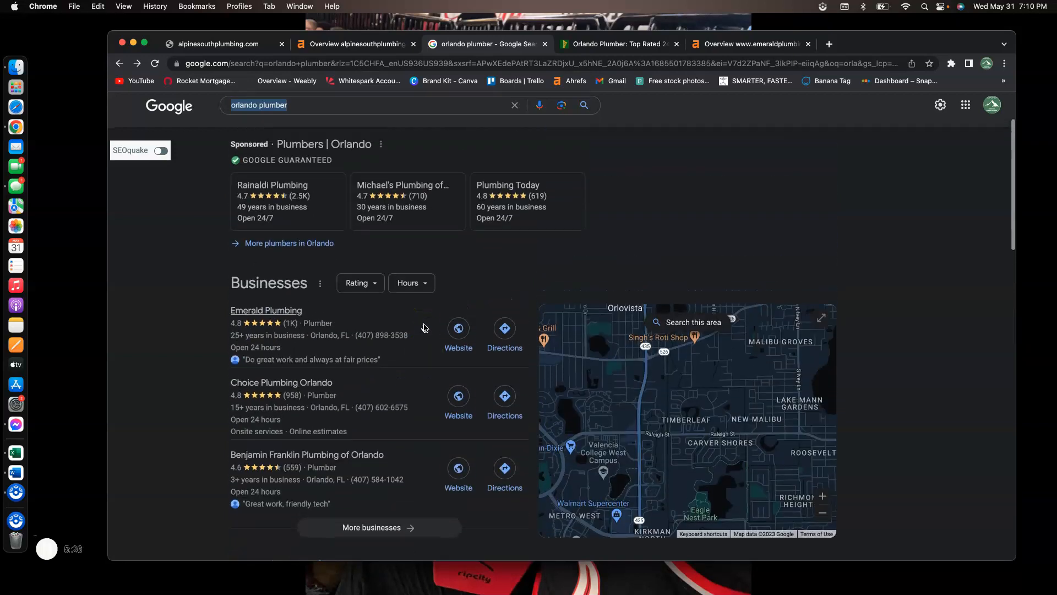
scroll(424, 326, "up", 1)
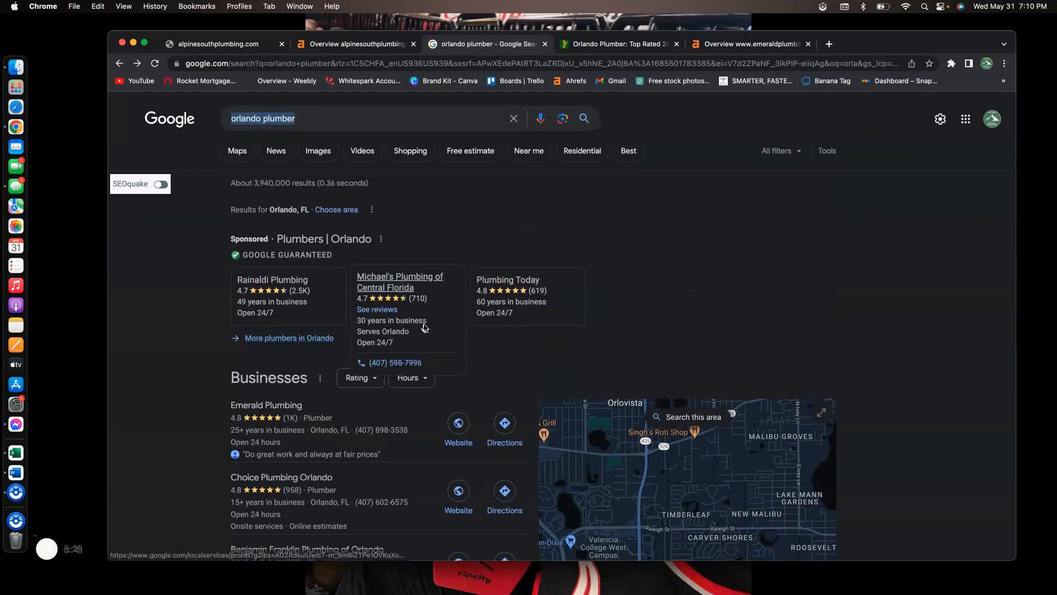